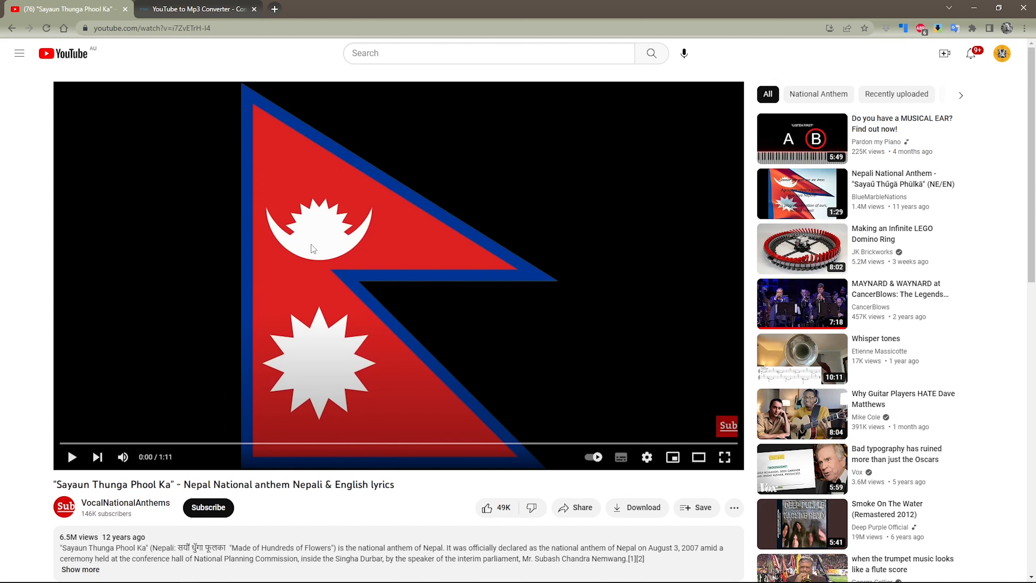
Step: Copy the URL of the "Sayaun Thunga Phool Ka" Nepal national anthem video
right_click(176, 298)
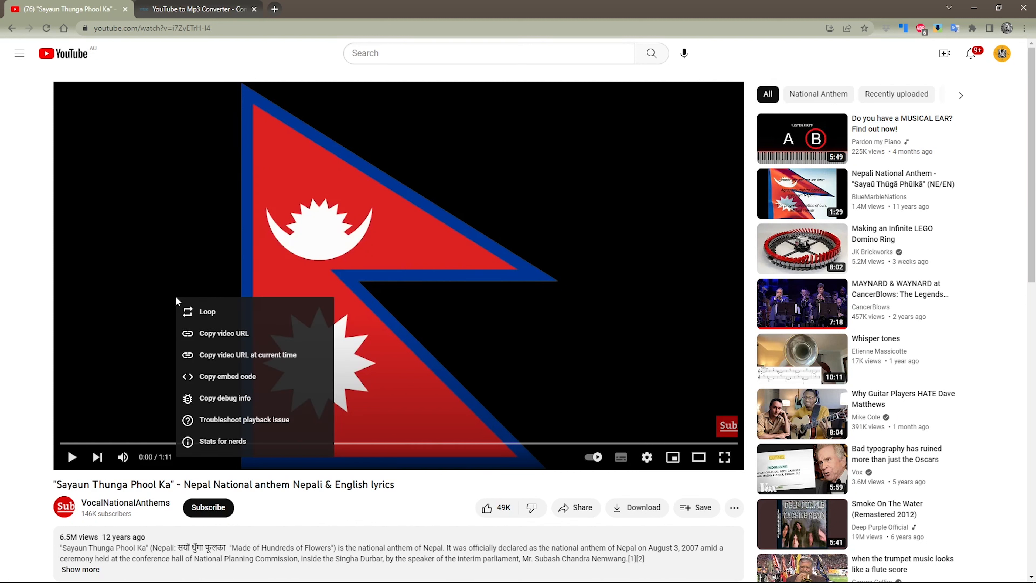
left_click(216, 334)
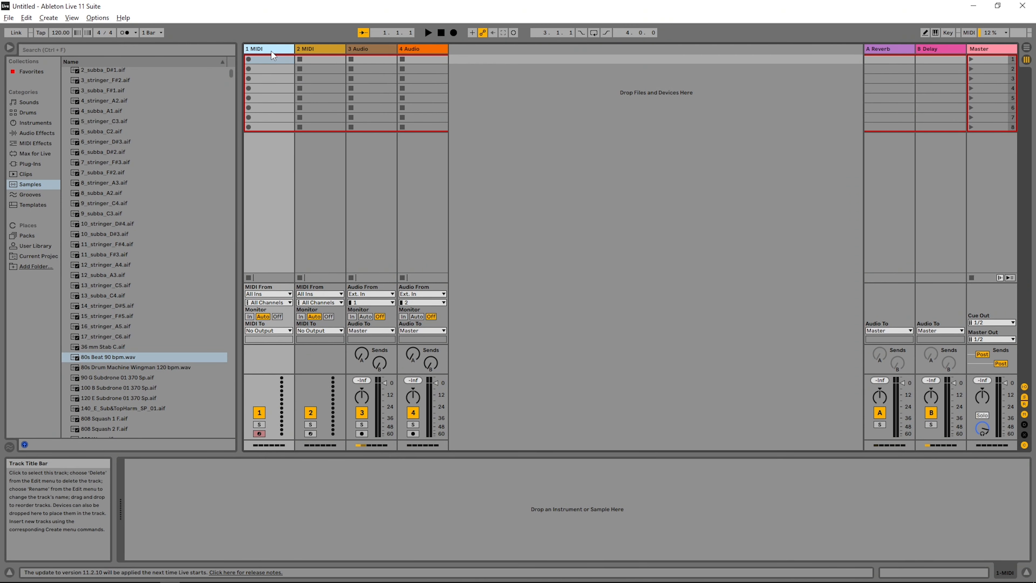
Step: In Ableton Live, delete the second MIDI track and one audio track, keeping one MIDI and one audio track
left_click(318, 49)
key("Right")
key("Right")
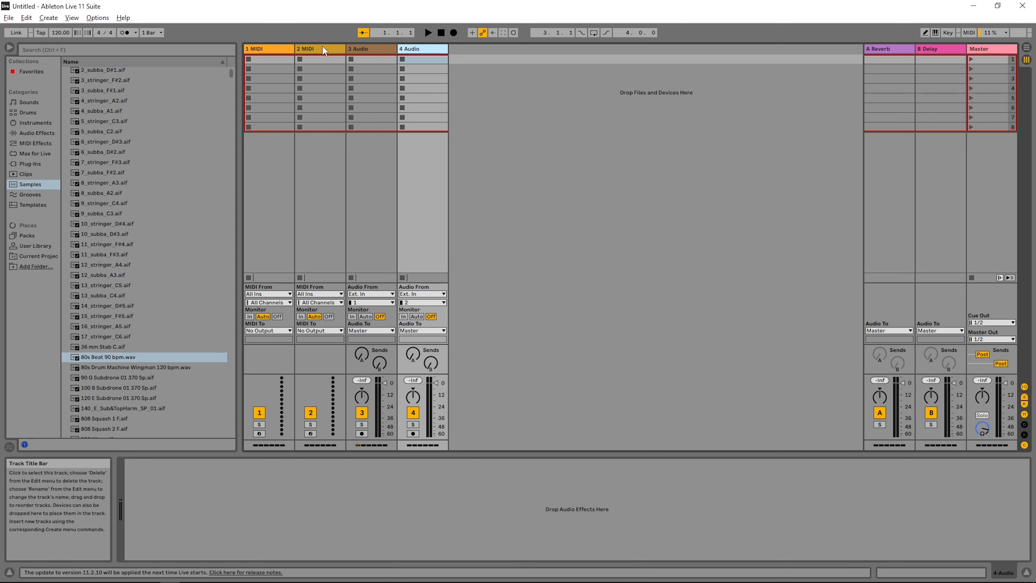
left_click(324, 49)
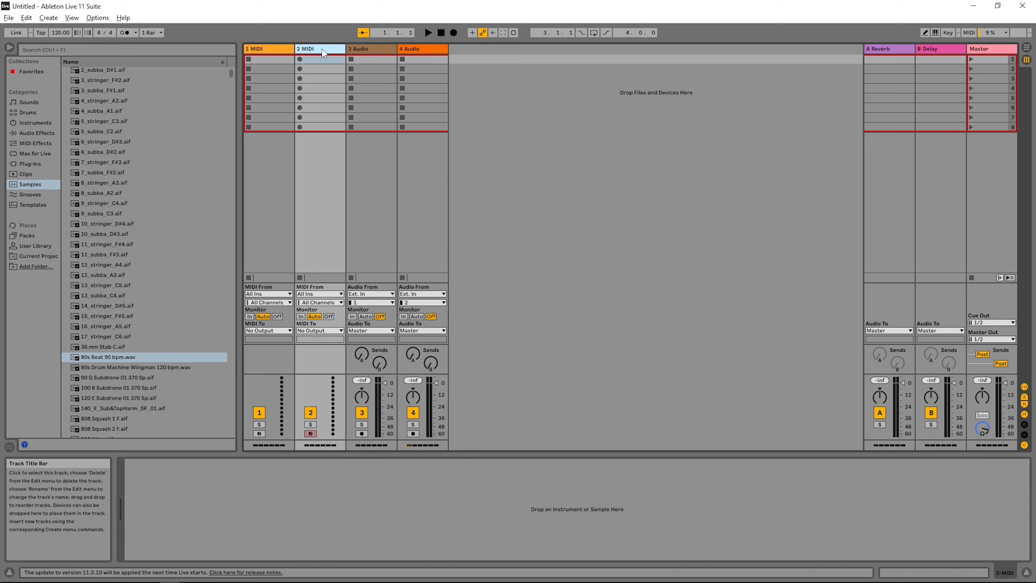
key("Delete")
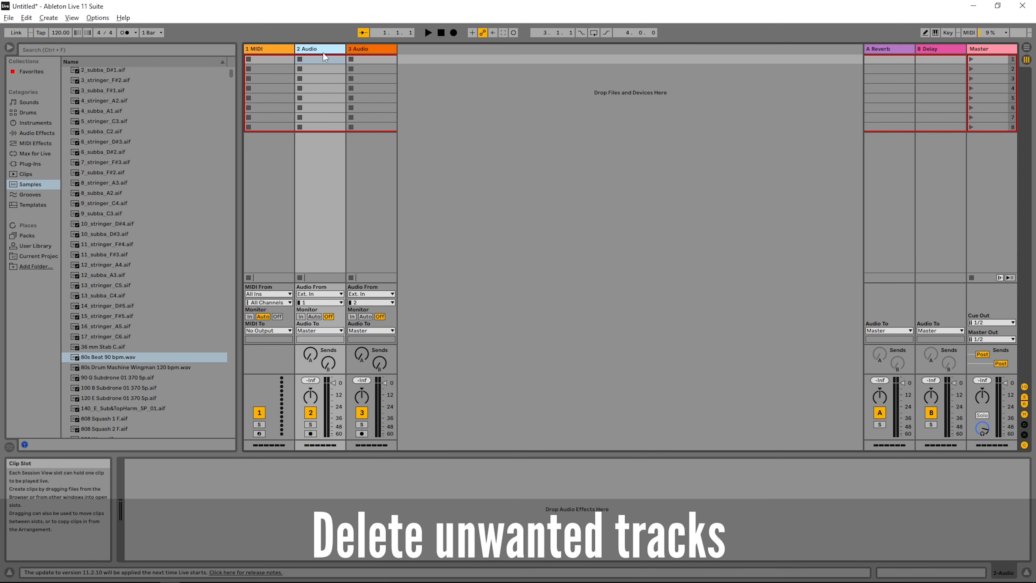
key("Delete")
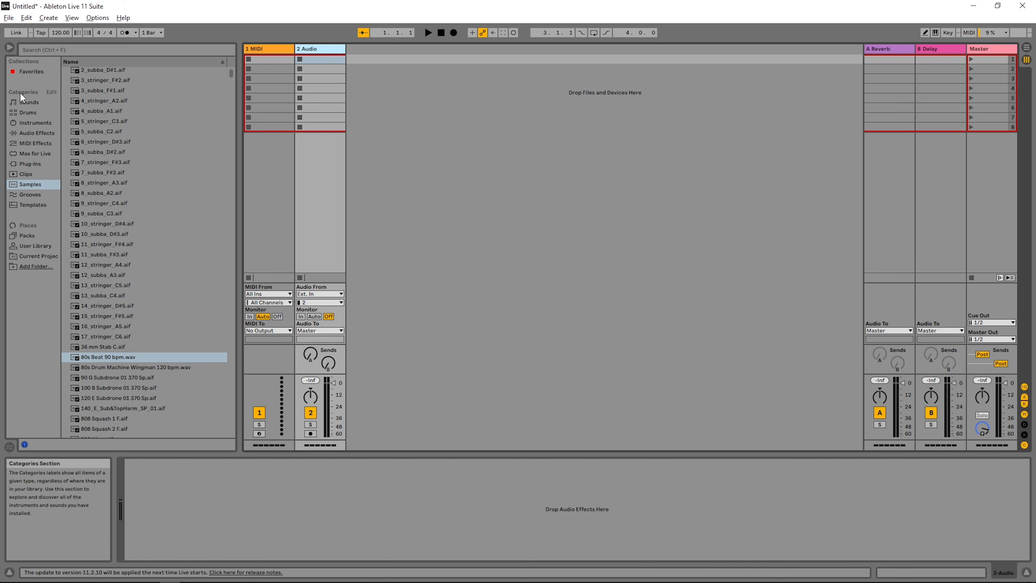
Step: Load the sample 80s Beat 90 bpm.wav into the audio track's first clip slot and audition it
left_click(26, 102)
left_click(24, 186)
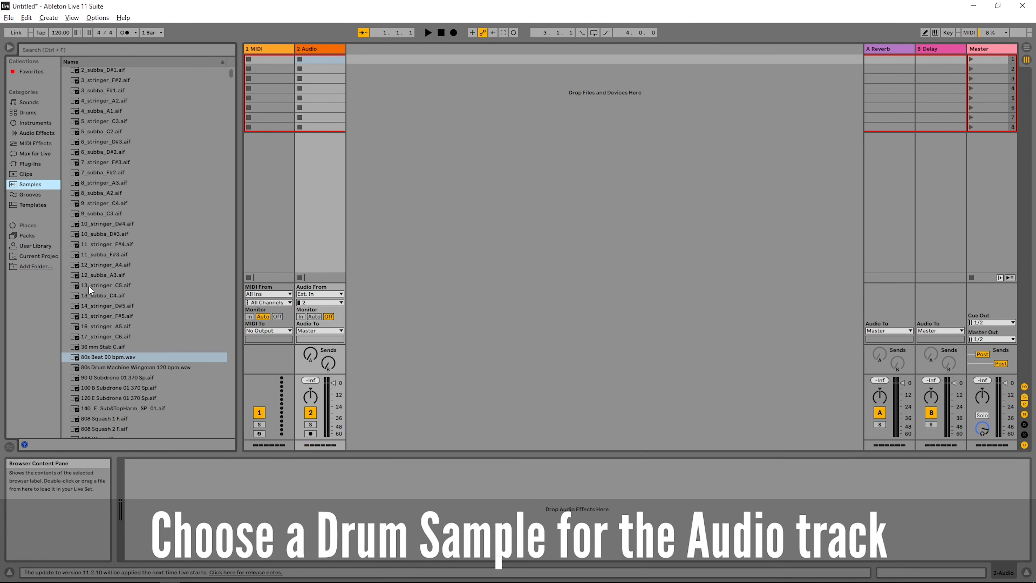
left_click_drag(103, 358, 253, 192)
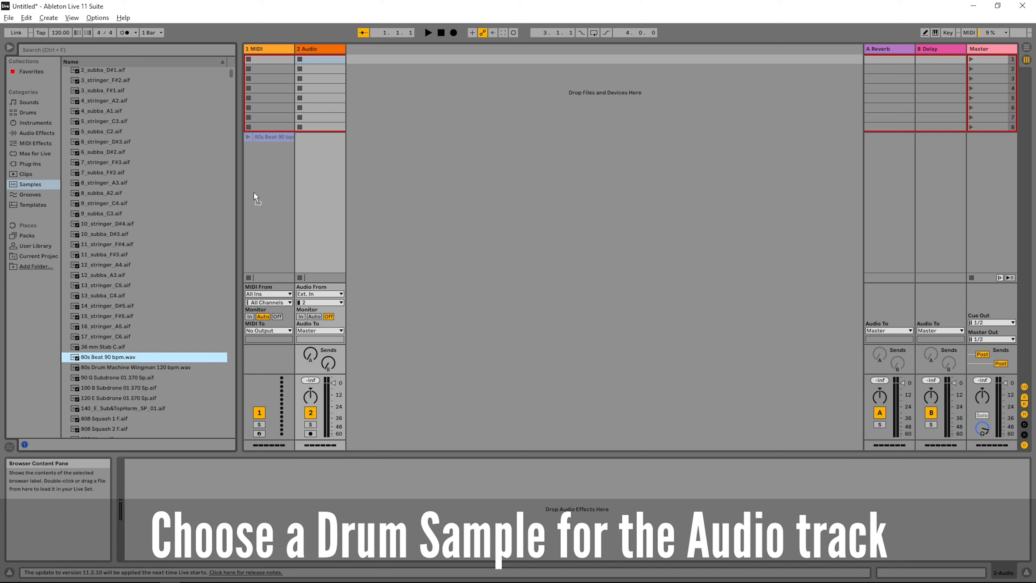
left_click_drag(313, 79, 309, 58)
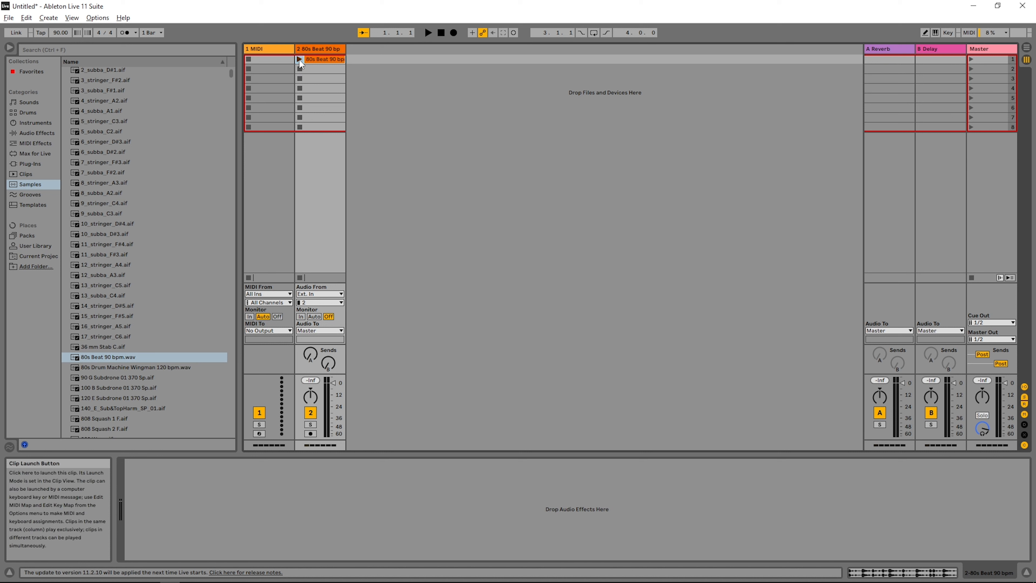
left_click(299, 59)
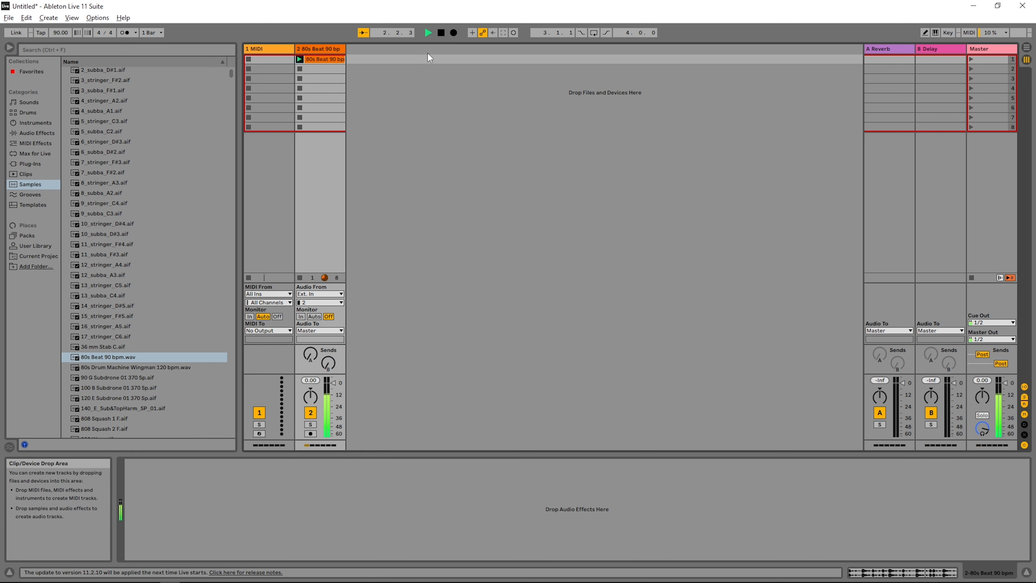
left_click(440, 32)
Step: Add the Simpler instrument to the MIDI track
left_click(270, 51)
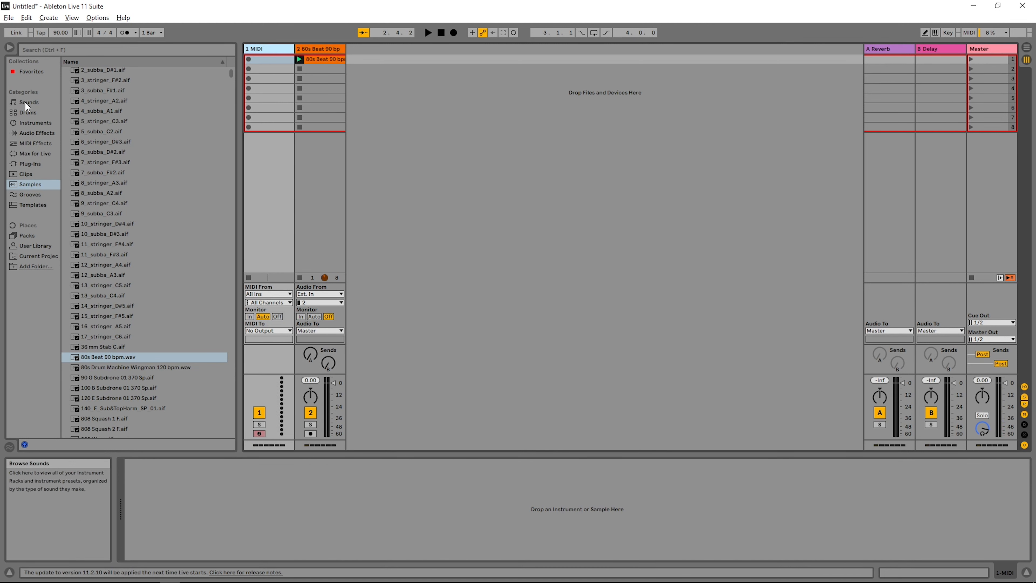
left_click(27, 125)
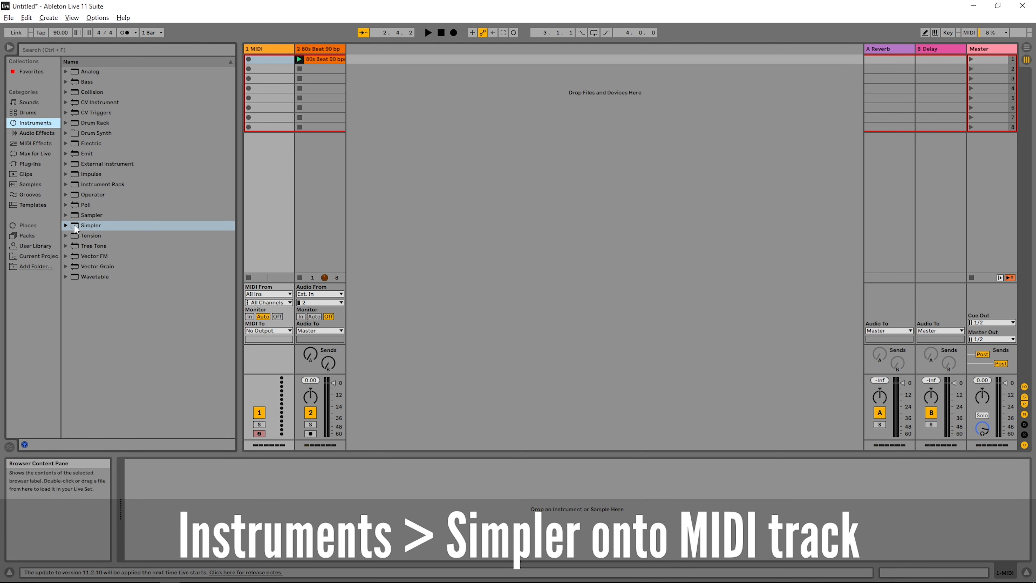
left_click_drag(75, 225, 259, 58)
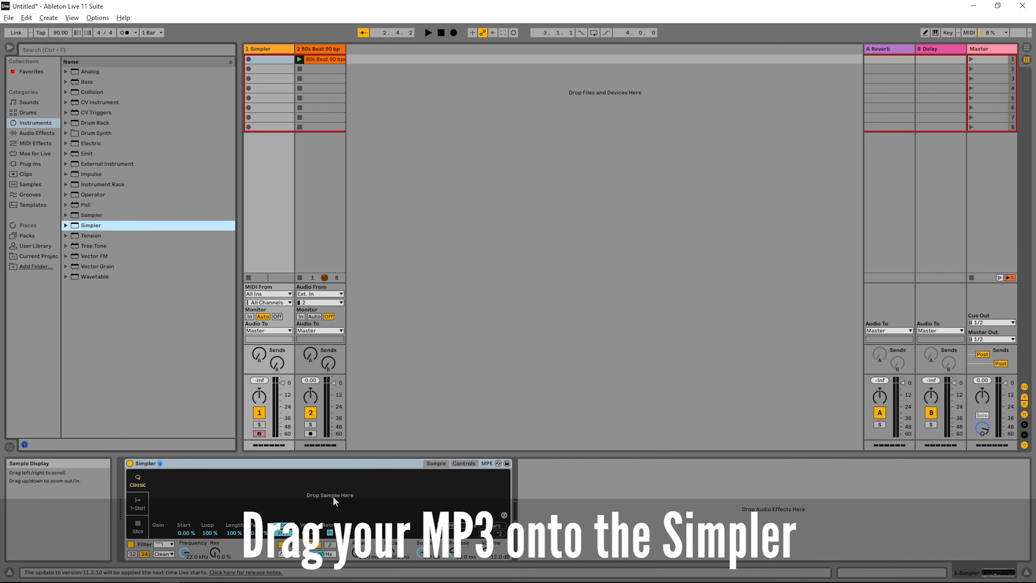
Step: Load the Sayaun Thunga Phool Ka MP3 from the Downloads folder into Simpler as its sample
key("alt+Tab")
key("alt+Tab")
key("alt+Tab")
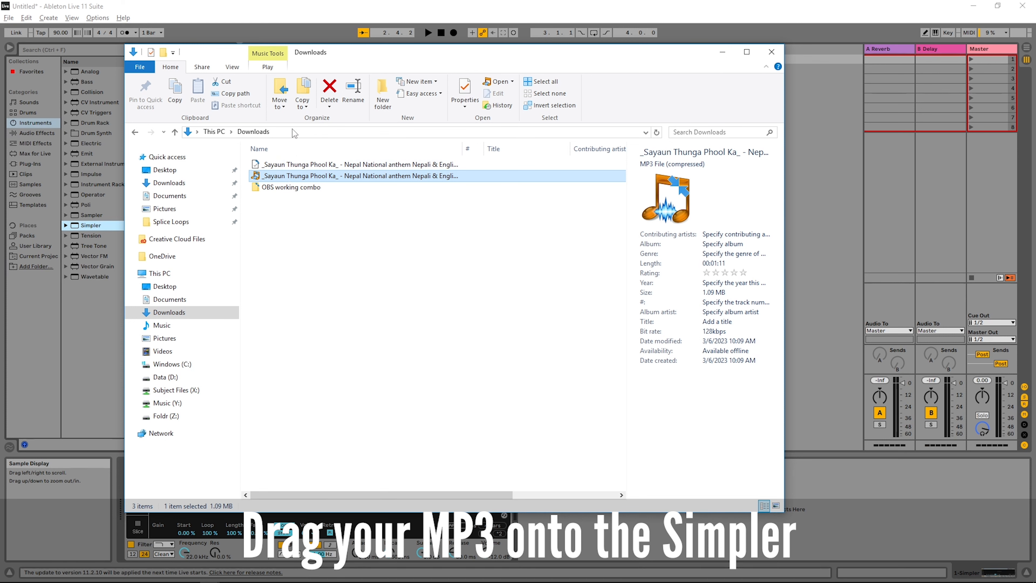
left_click_drag(309, 58, 467, 61)
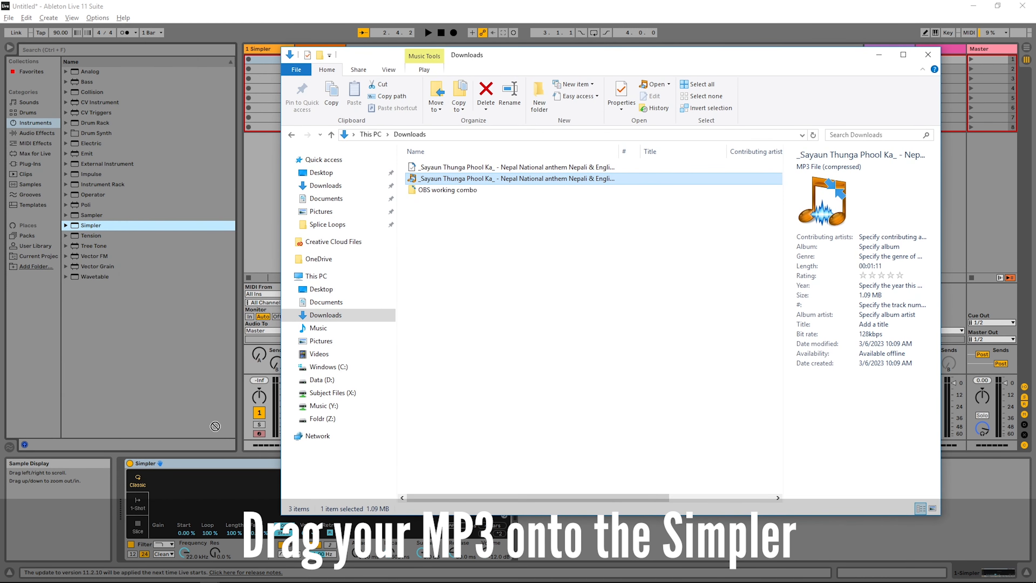
left_click(189, 6)
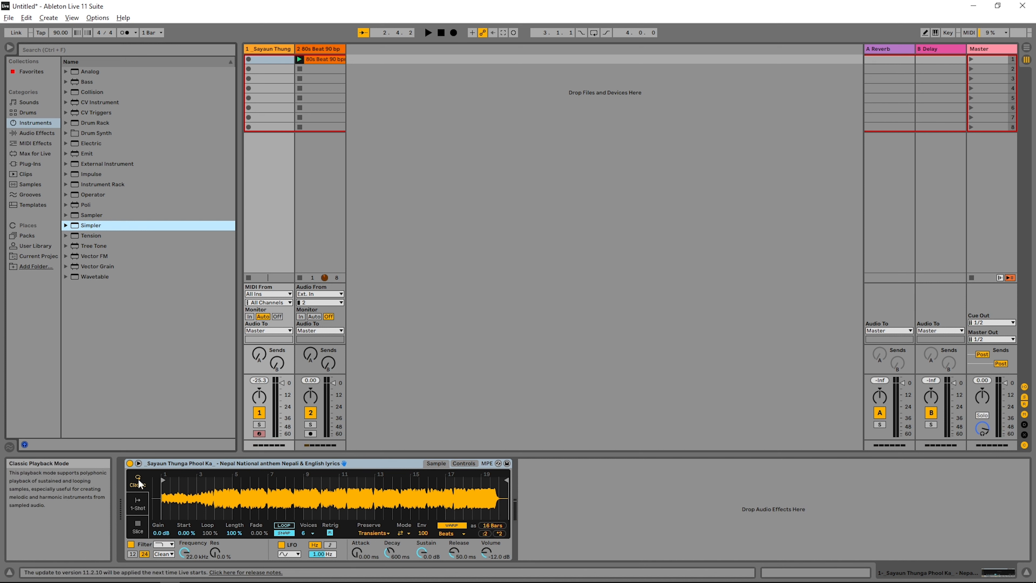
Step: Switch Simpler to Slice mode and enlarge its expanded waveform view around the sample's opening bars
left_click(138, 528)
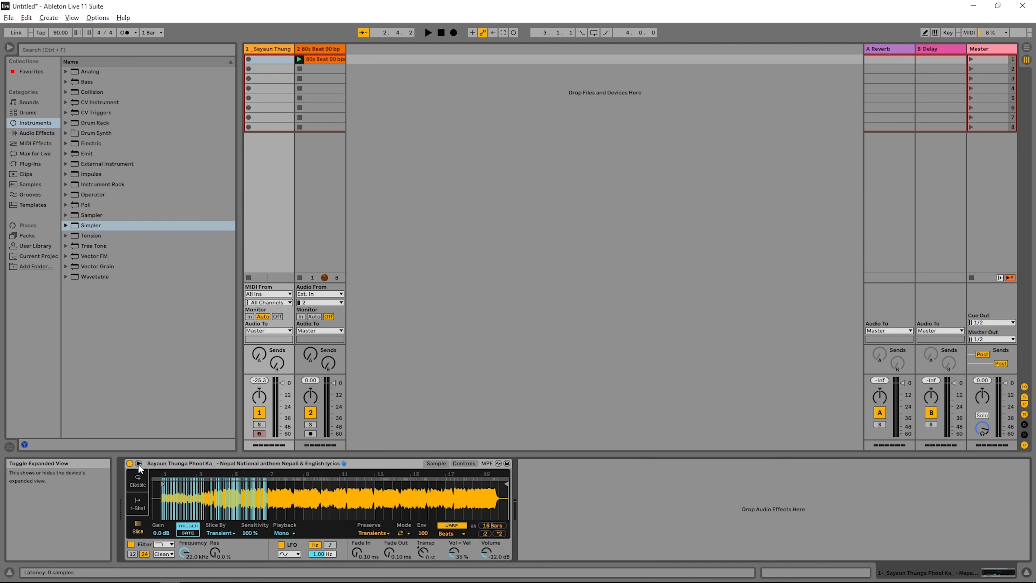
left_click(139, 463)
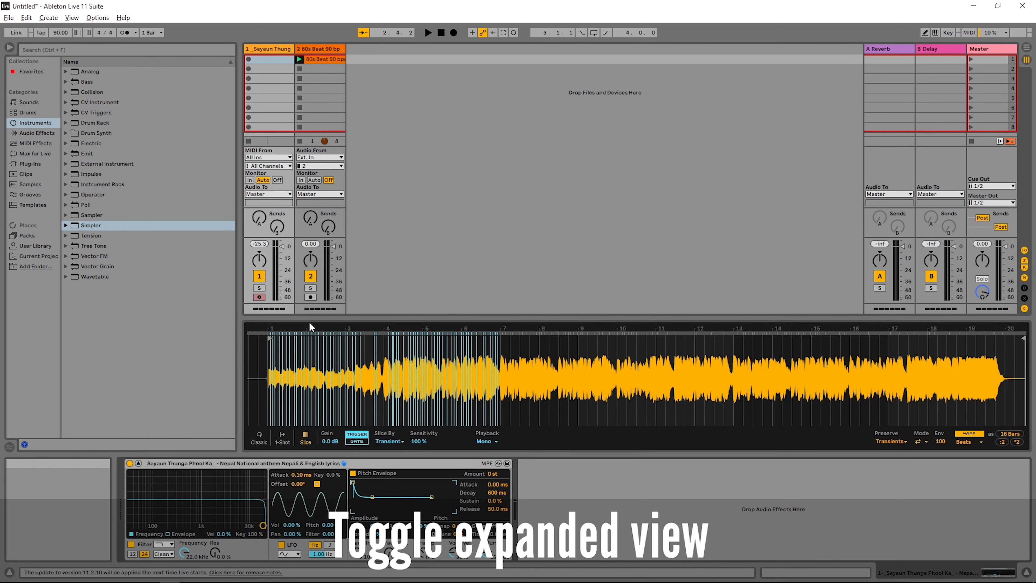
left_click_drag(240, 371, 131, 371)
left_click_drag(181, 318, 190, 242)
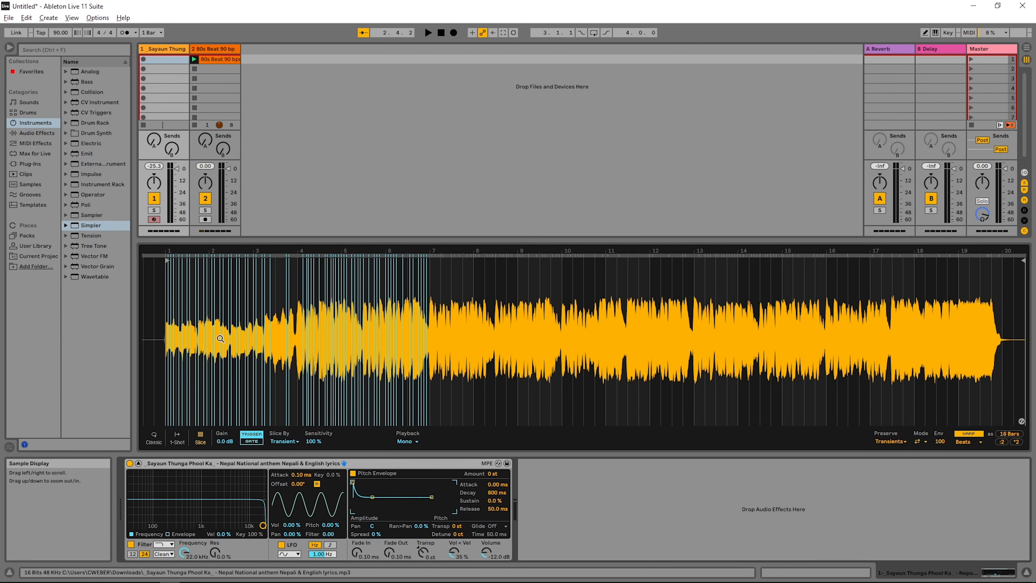
left_click_drag(220, 339, 554, 329)
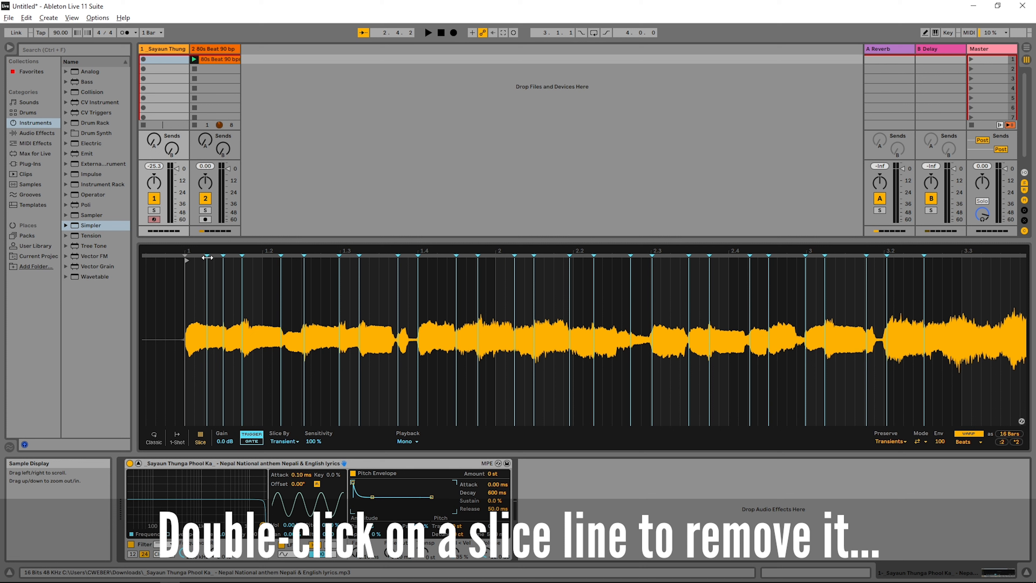
Step: Remove the first slice marker after the sample start and shift the following two markers slightly later onto the note onsets
double_click(207, 257)
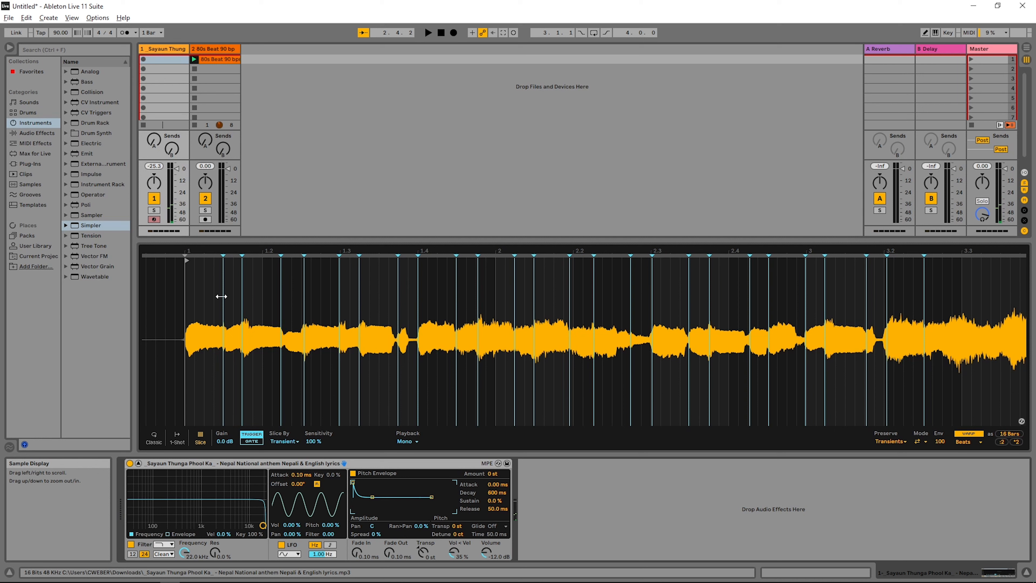
left_click_drag(223, 346, 226, 346)
left_click_drag(240, 338, 243, 339)
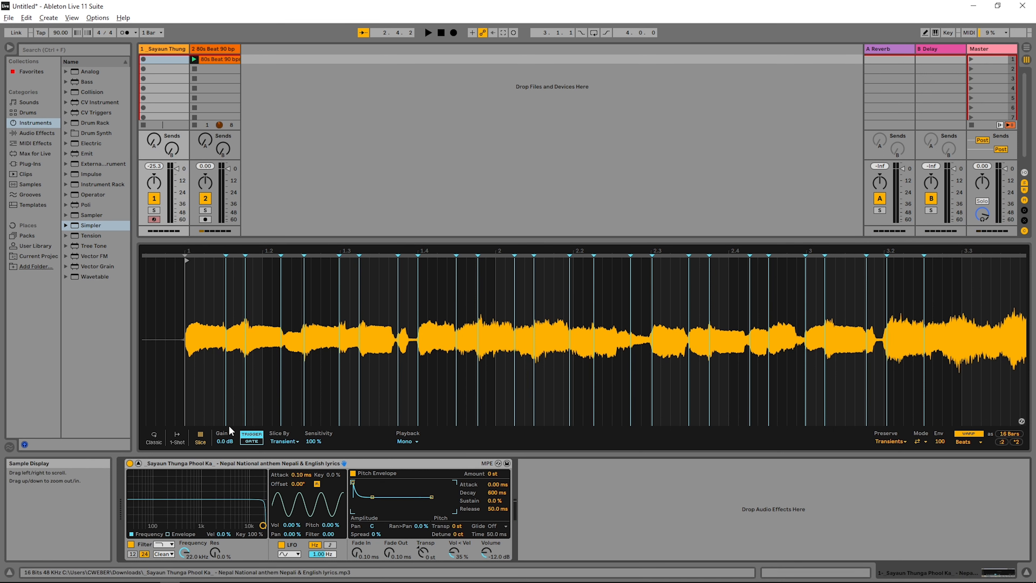
Step: Compare Simpler's Trigger and Gate modes and set the slice playback to Gate
left_click(252, 438)
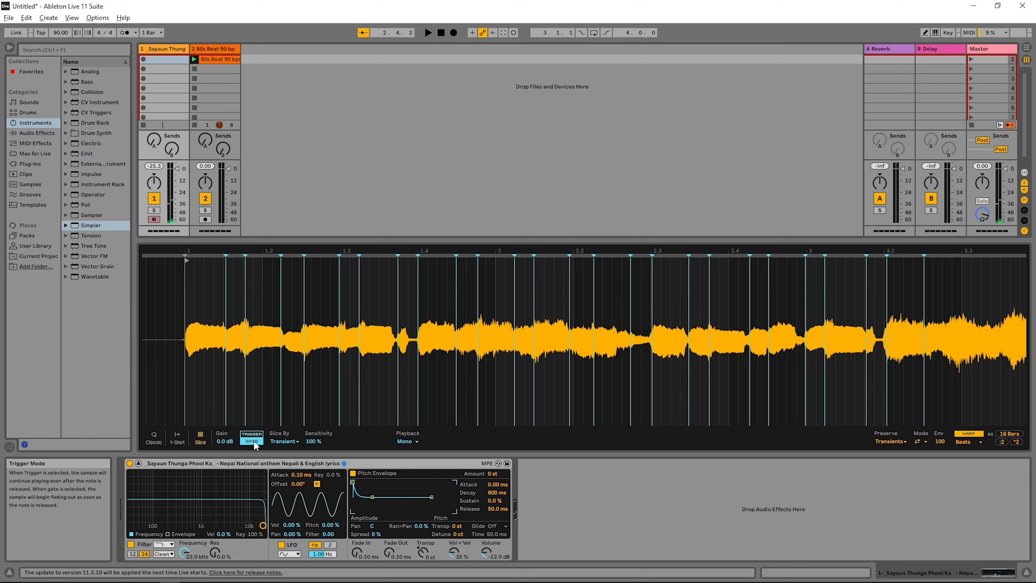
left_click(251, 436)
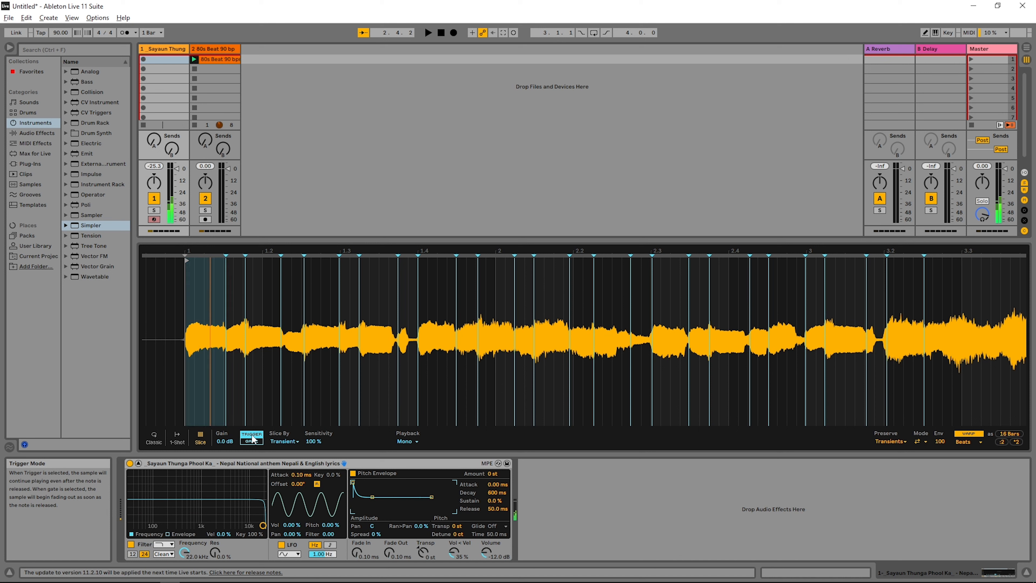
left_click(258, 442)
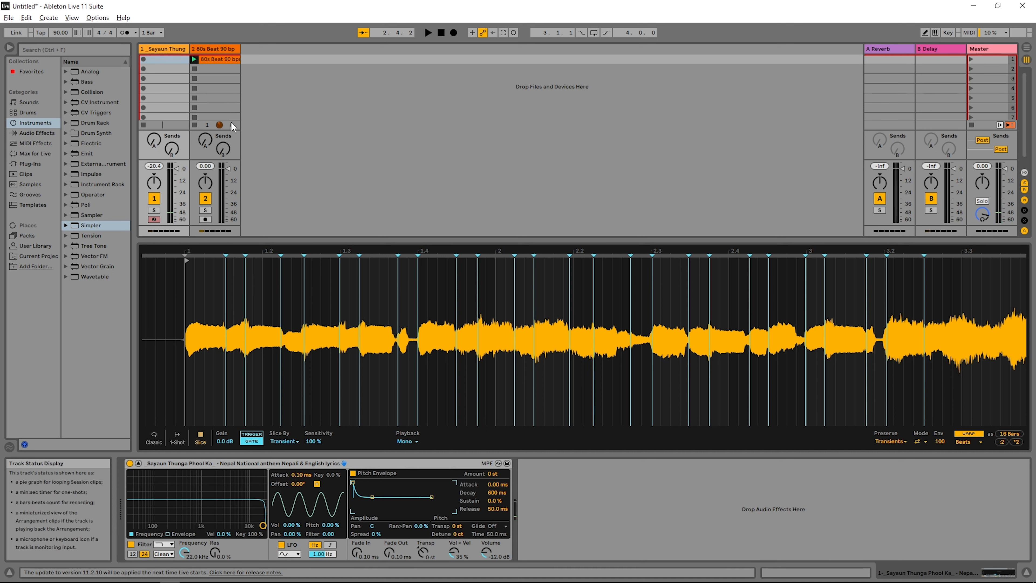
Step: Record a slice performance into the Simpler track's first clip slot over the drum beat and open the clip's MIDI notes
left_click(143, 60)
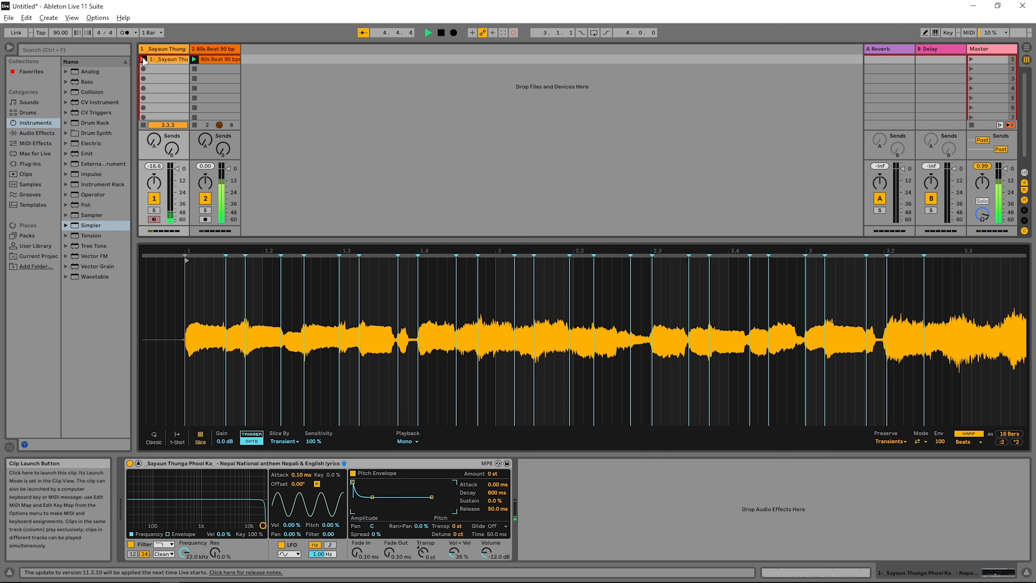
left_click(143, 60)
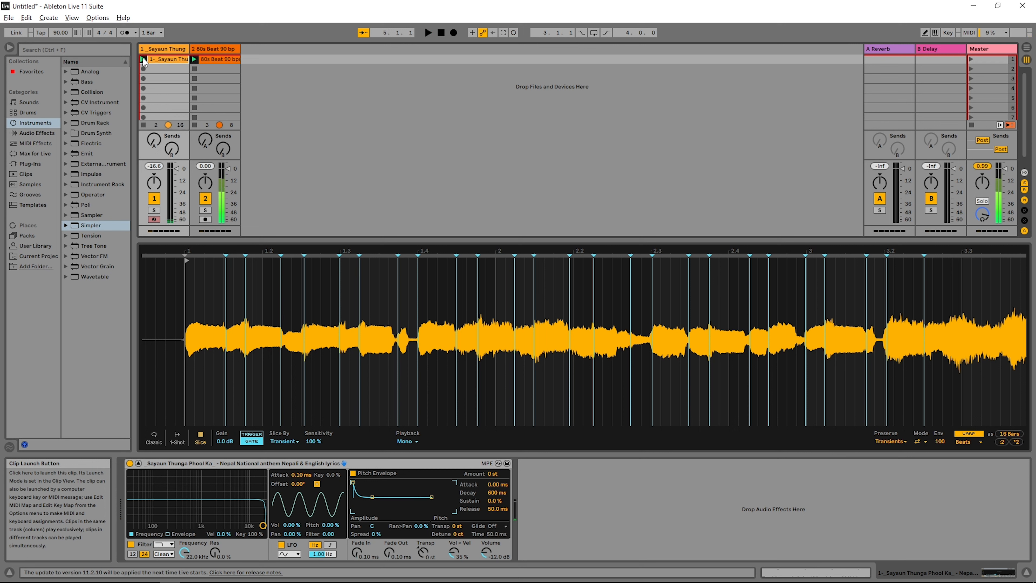
double_click(165, 58)
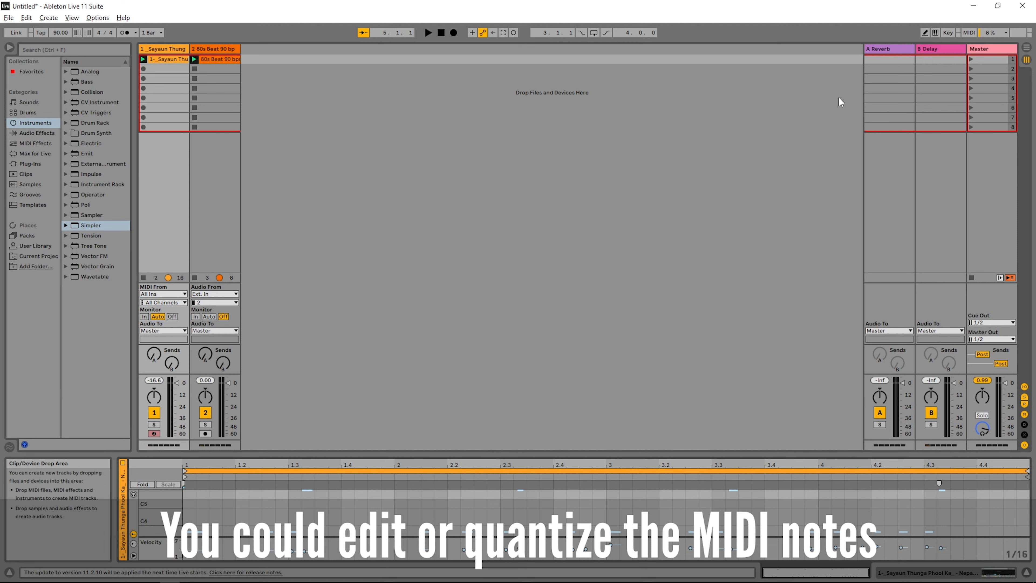
Step: Play the first scene to hear the recorded slices together with the drum beat, and stop playback
left_click(972, 60)
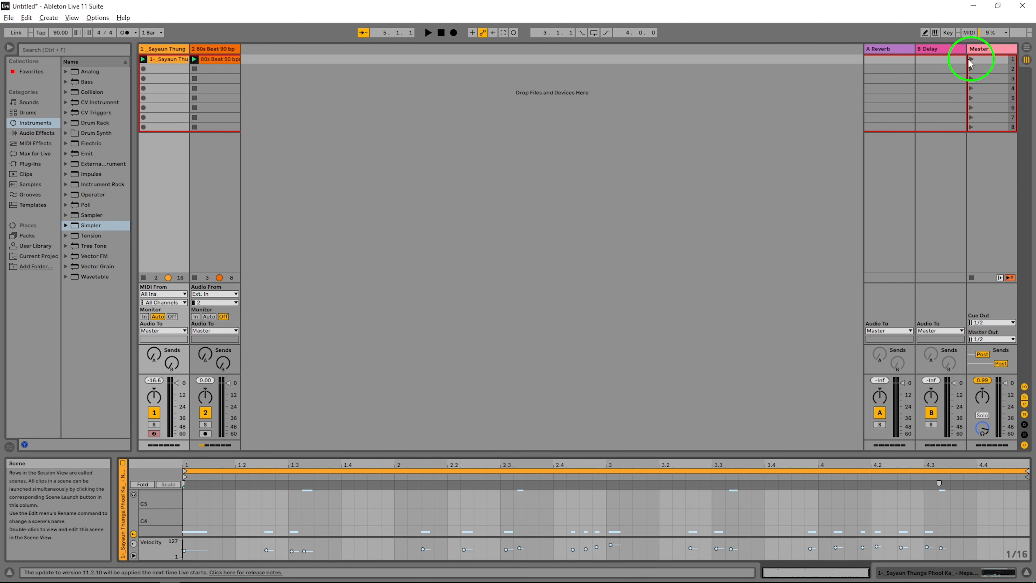
left_click(195, 59)
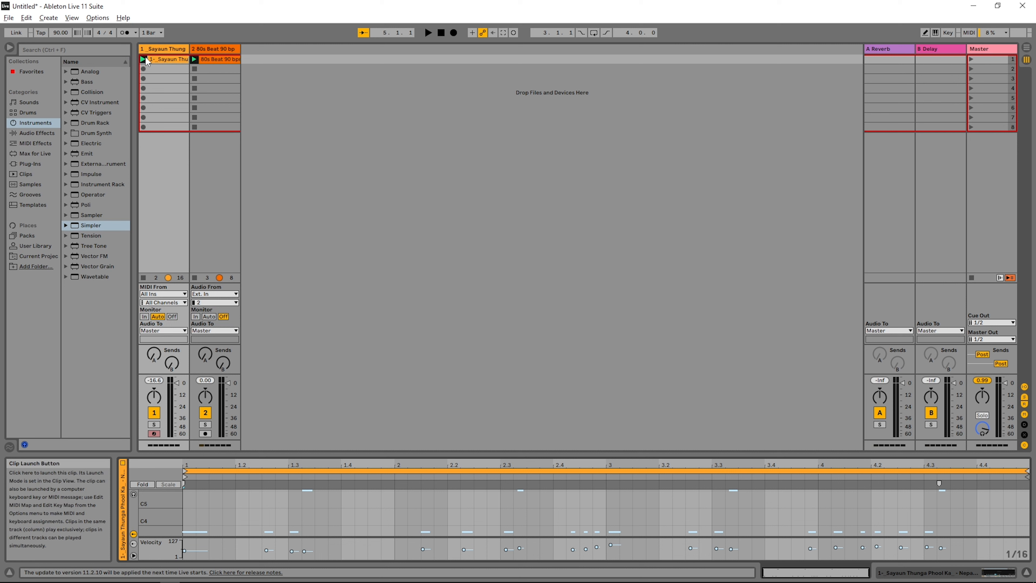
left_click(971, 59)
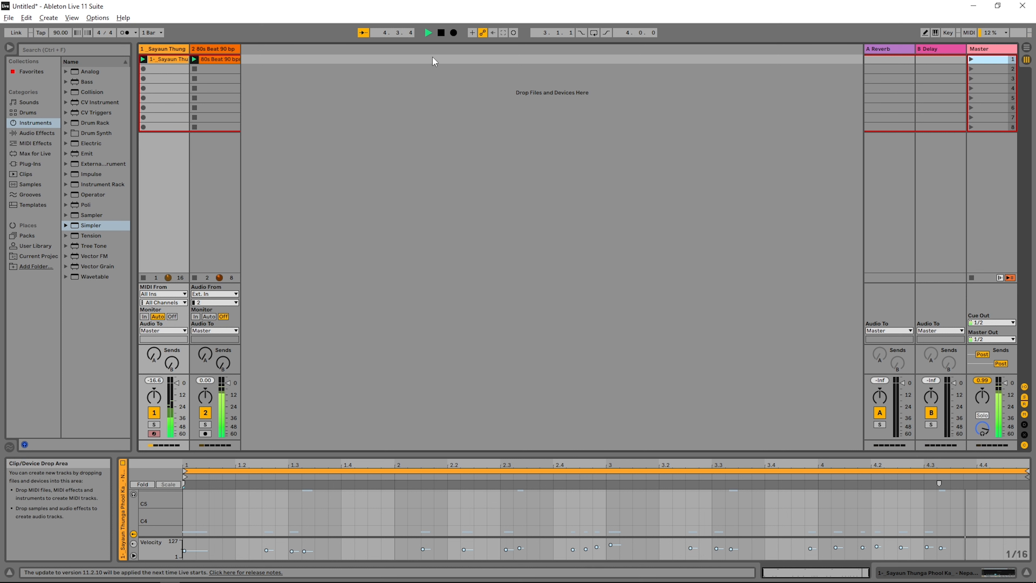
left_click(443, 33)
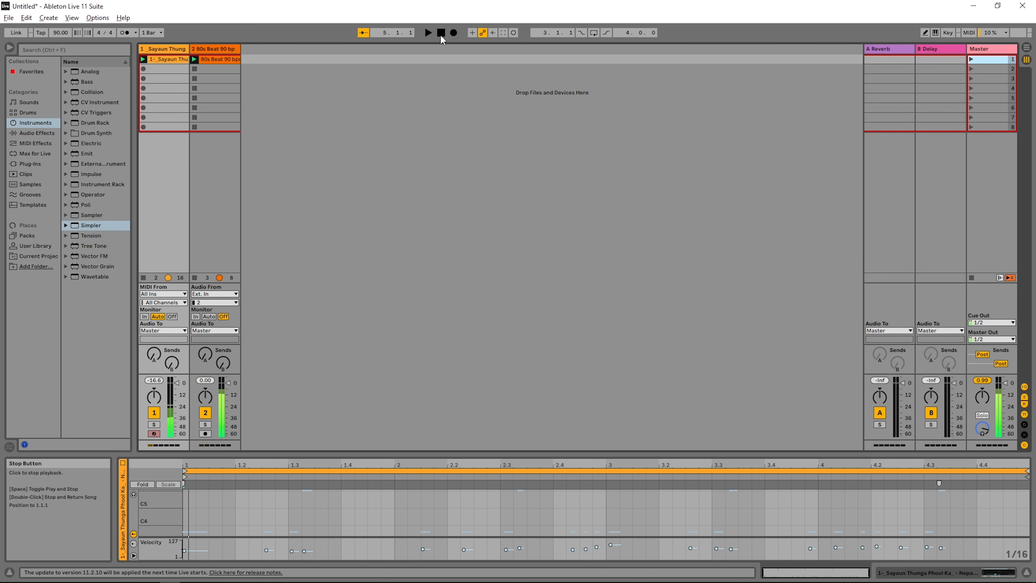
Step: Bring back the Simpler device view for the sliced anthem track and select its second clip slot
left_click(161, 69)
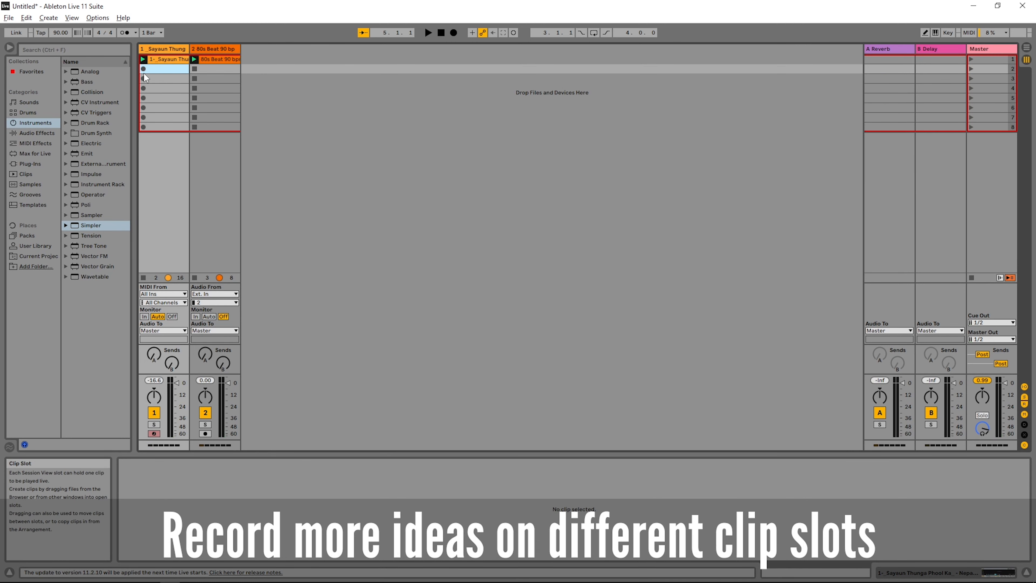
double_click(165, 49)
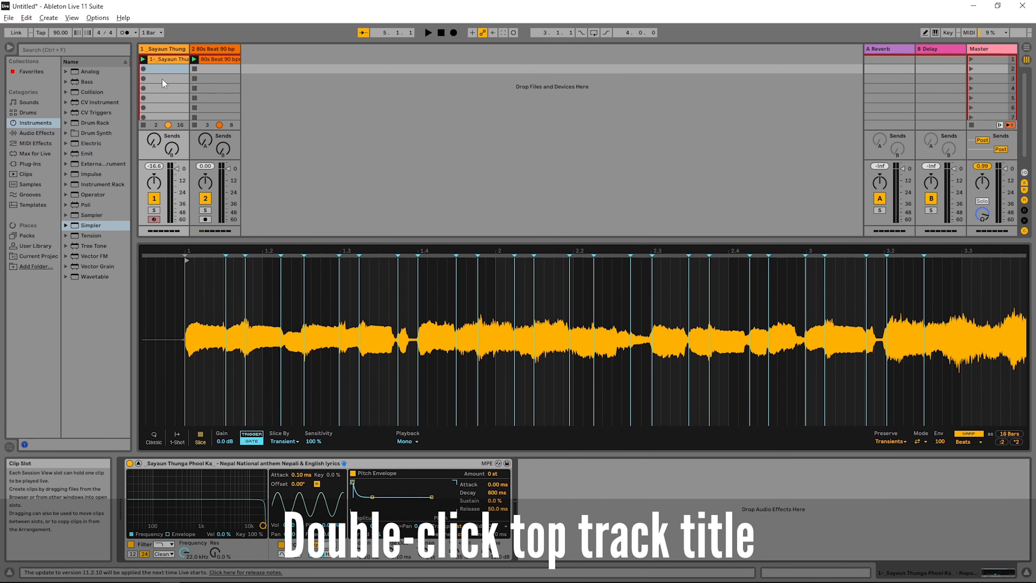
left_click(162, 69)
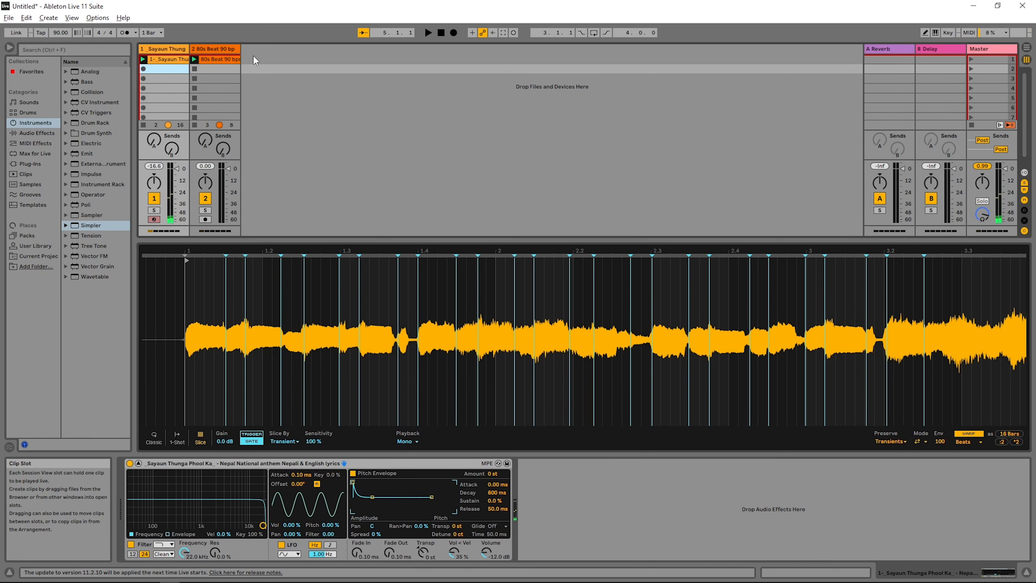
Step: Record a second slice performance into the Simpler track's second clip slot over the drum beat, and select the loop range in its MIDI notes
left_click_drag(669, 342, 489, 284)
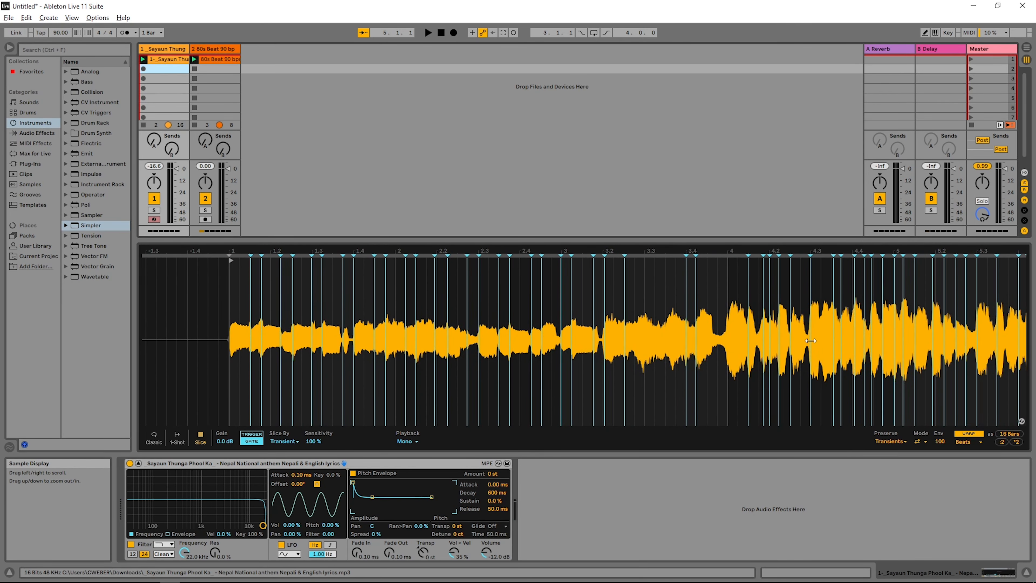
mouse_move(823, 327)
left_mouse_down()
mouse_move(437, 327)
mouse_move(586, 343)
left_mouse_up()
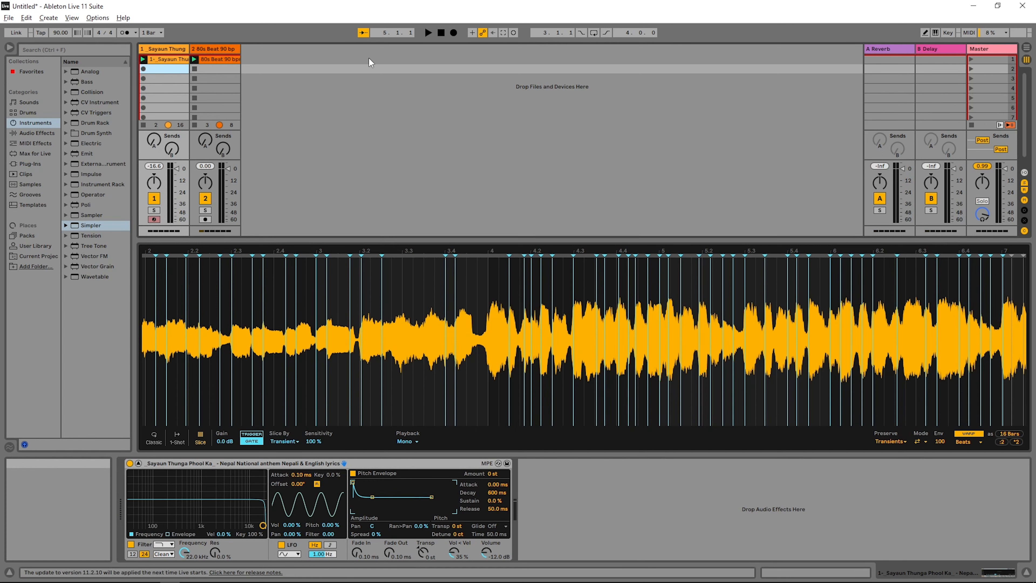
left_click(142, 68)
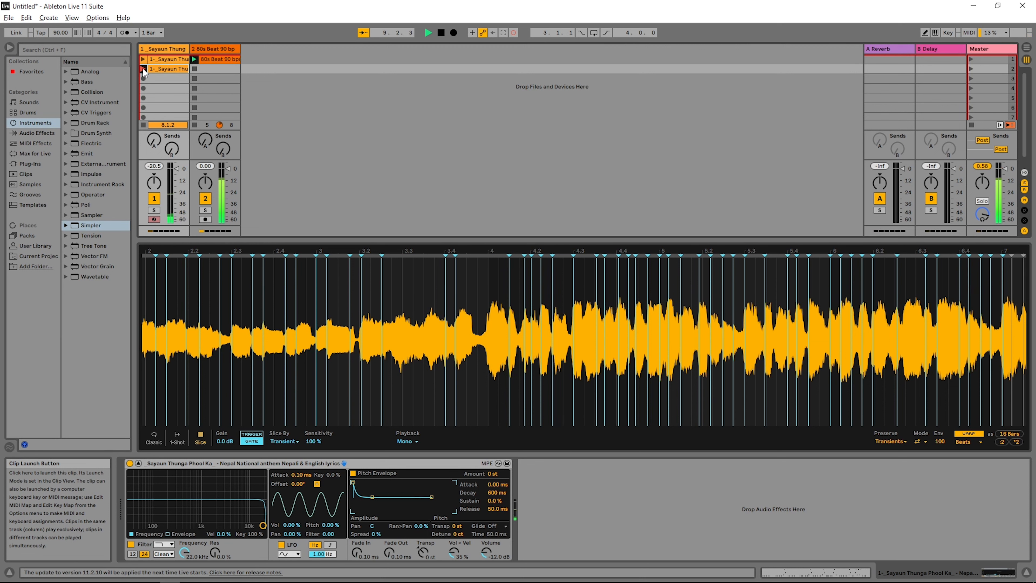
left_click(143, 69)
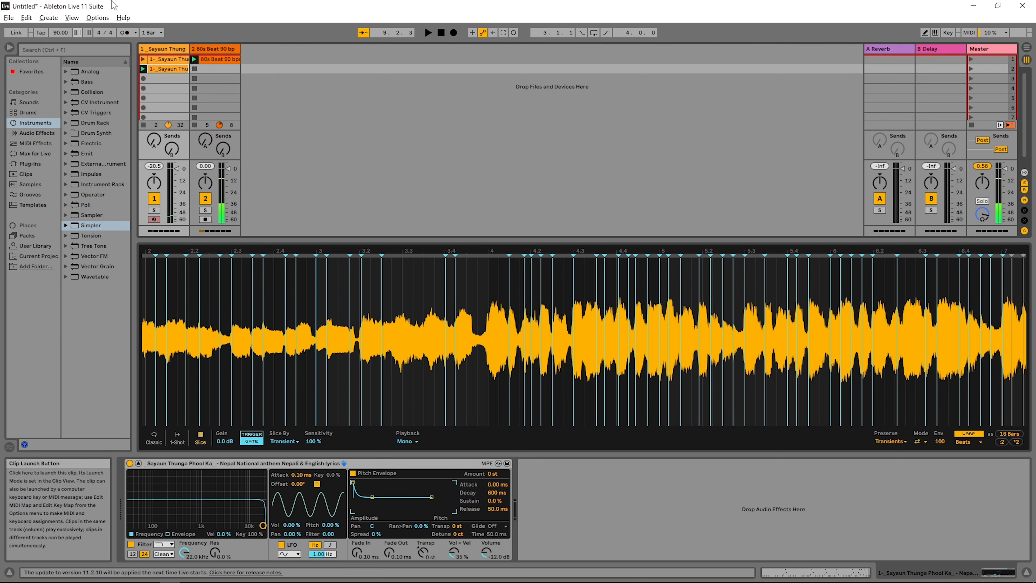
double_click(167, 71)
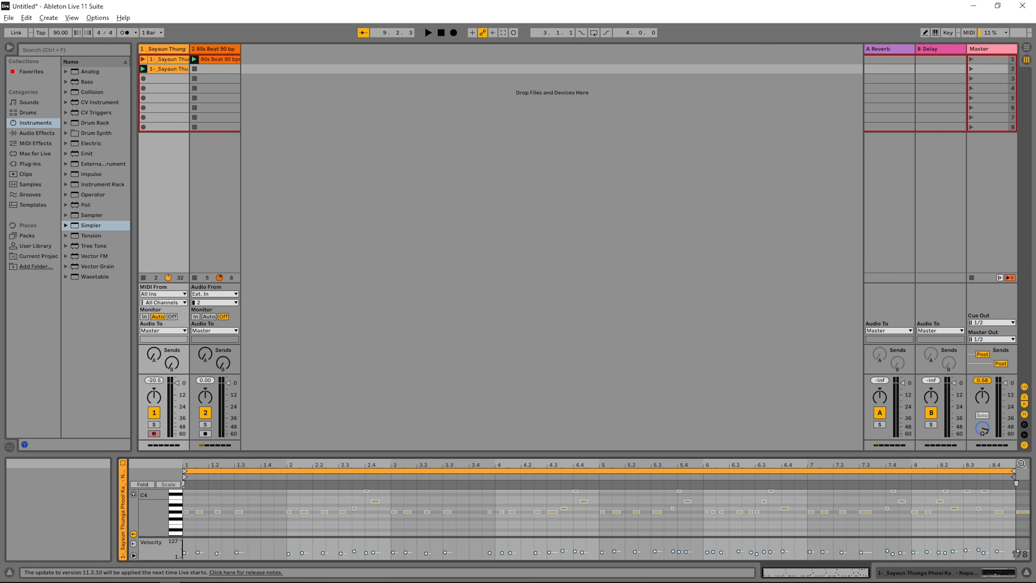
mouse_move(1014, 475)
left_mouse_down()
mouse_move(583, 475)
mouse_move(1013, 467)
left_mouse_up()
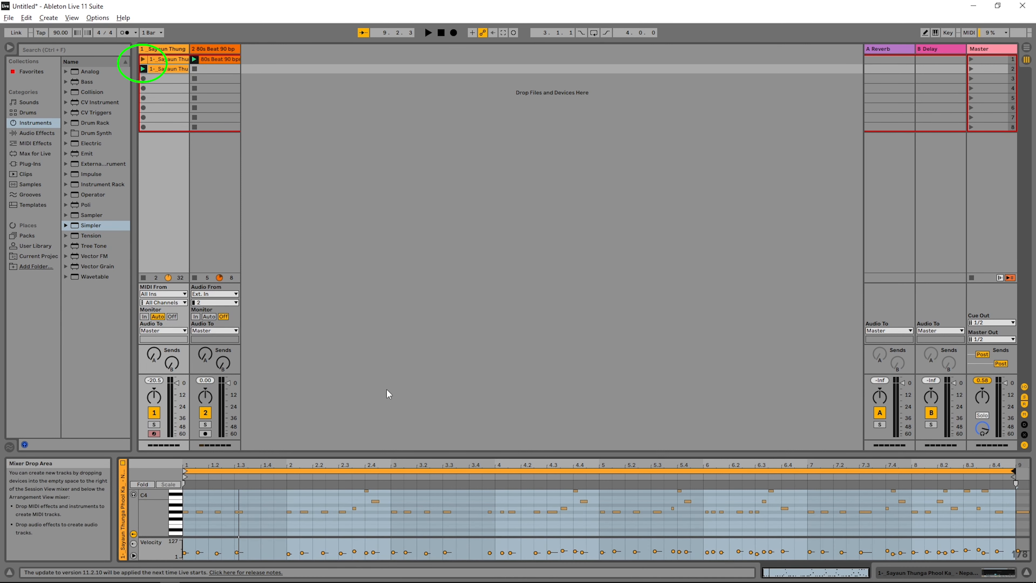
Step: Play the second, first and again the second slice clip over the drum beat to compare them, and stop playback
left_click(143, 69)
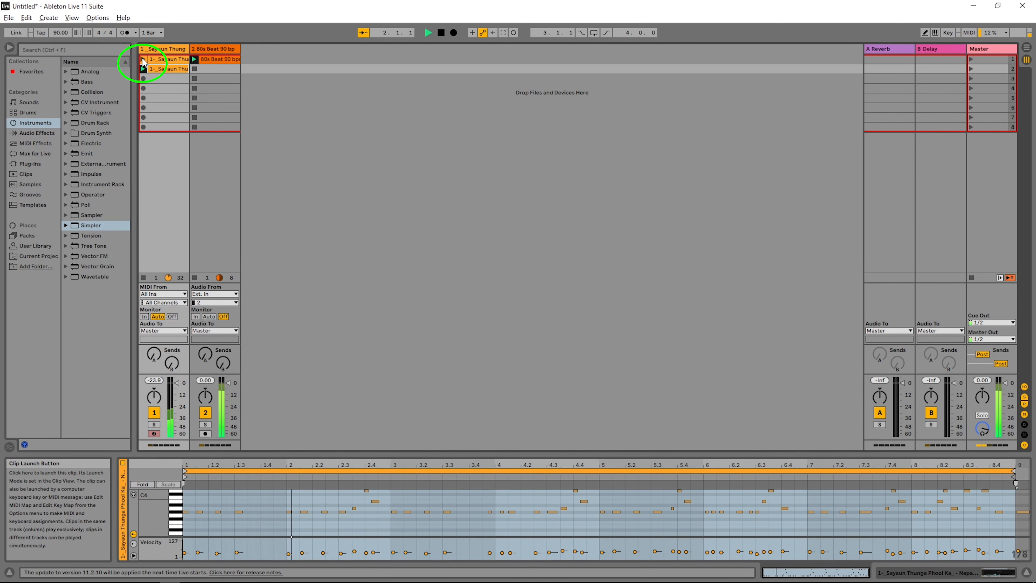
left_click(143, 59)
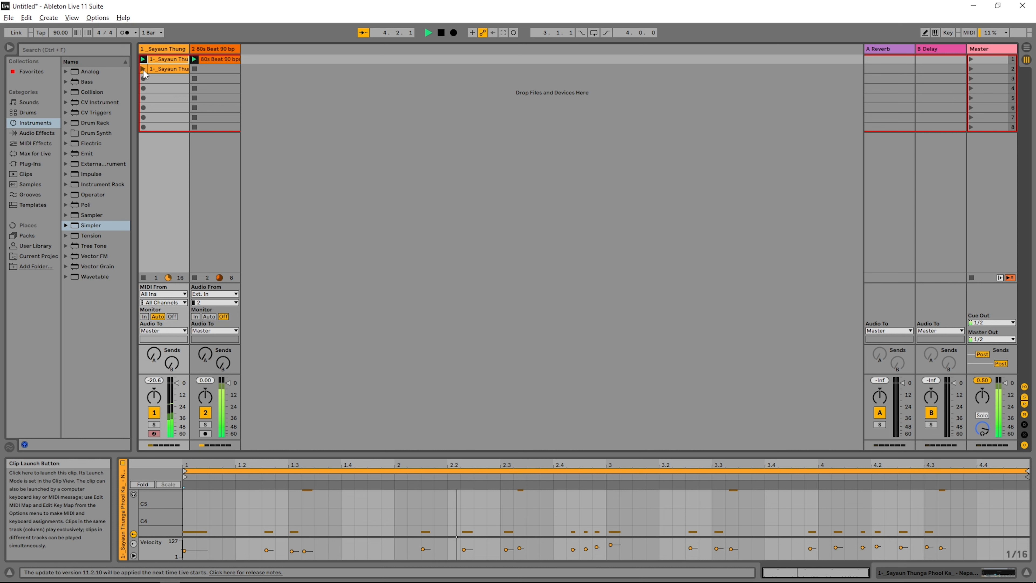
left_click(143, 69)
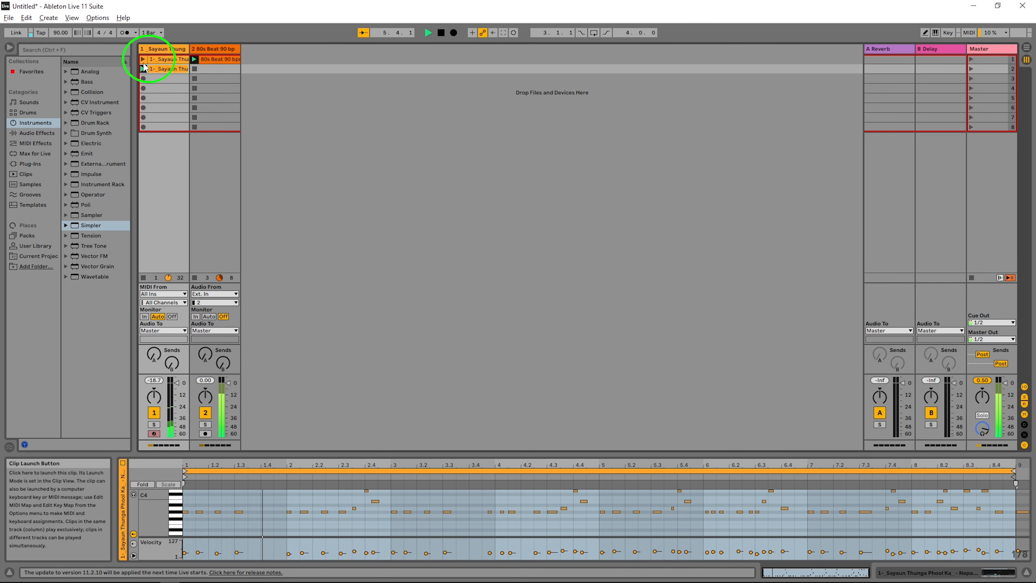
left_click(440, 33)
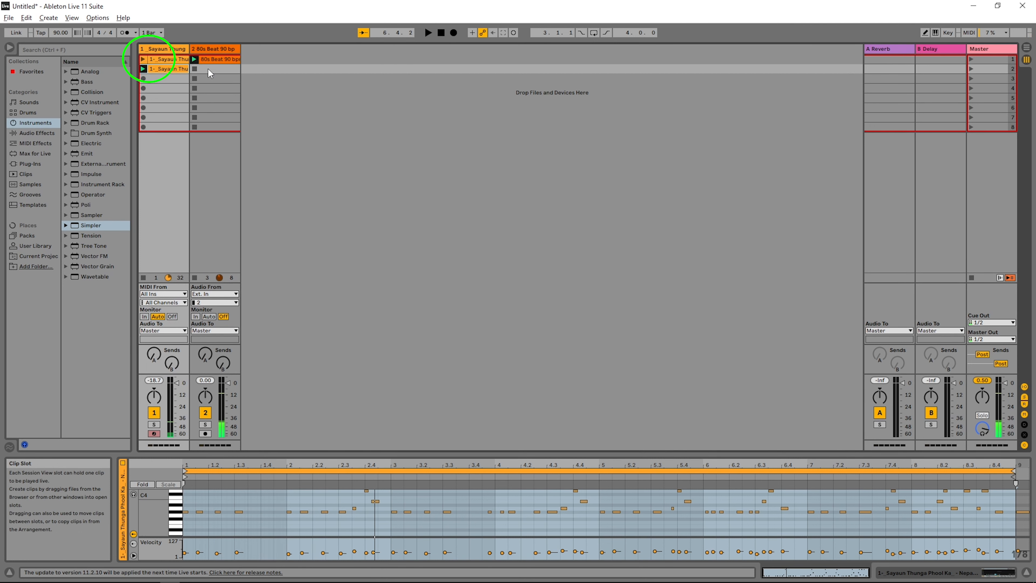
Step: View the first slice clip's MIDI notes and return to the Simpler device of the sliced anthem track
left_click(163, 59)
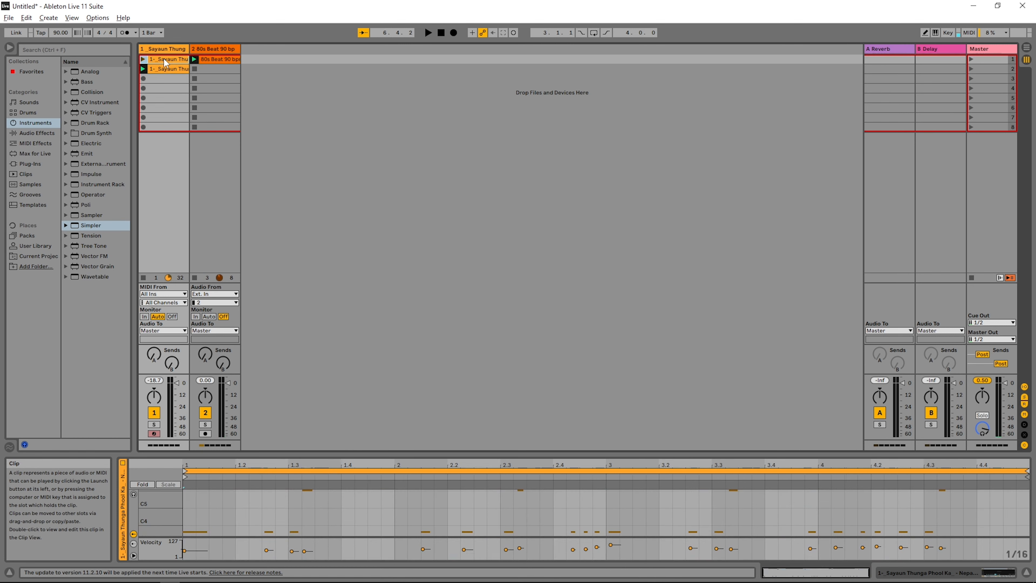
left_click(167, 49)
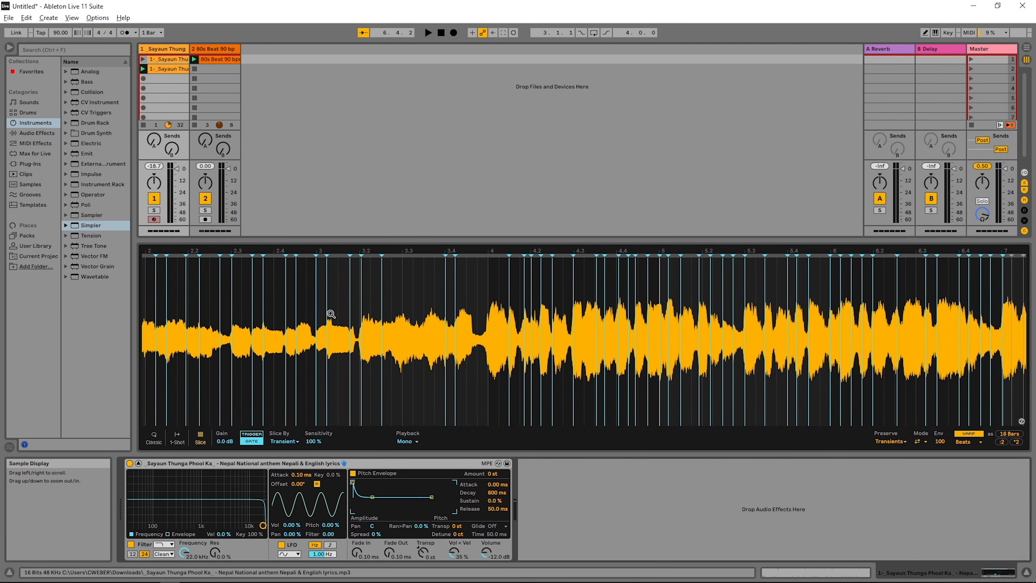